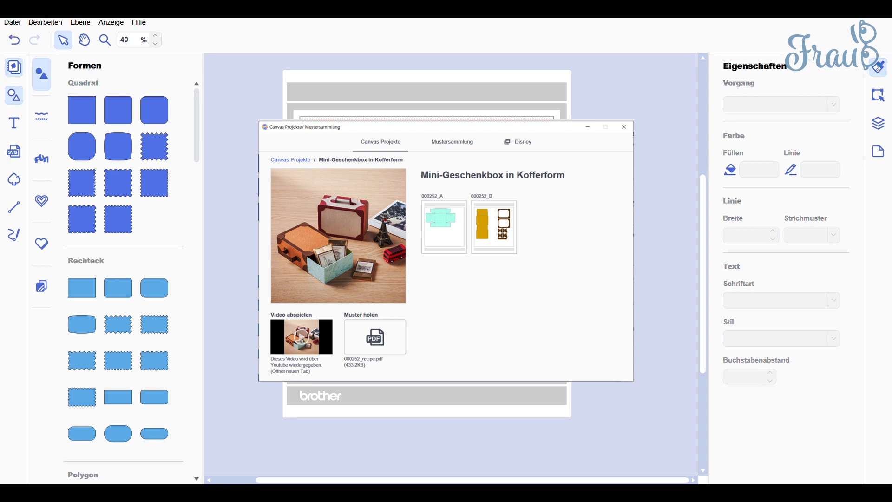
Close the project library and show the layers, rename the mint box template's group to "Weiss" and collapse it.
click(711, 60)
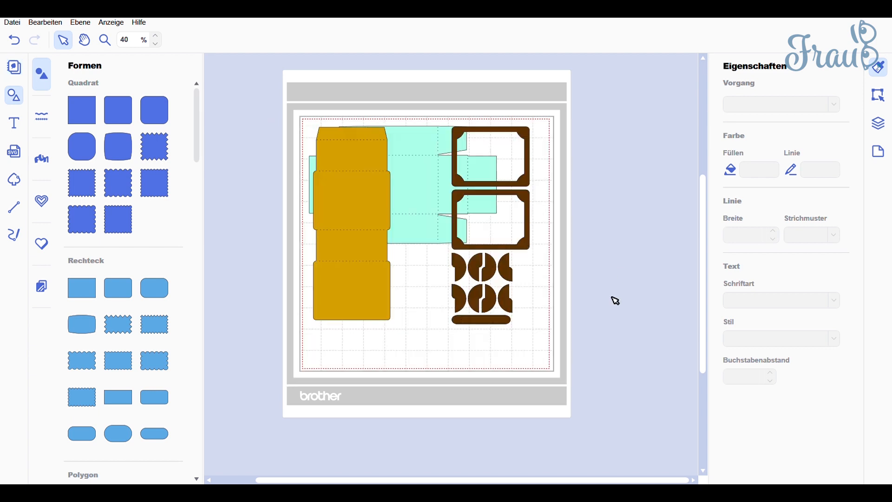
click(881, 130)
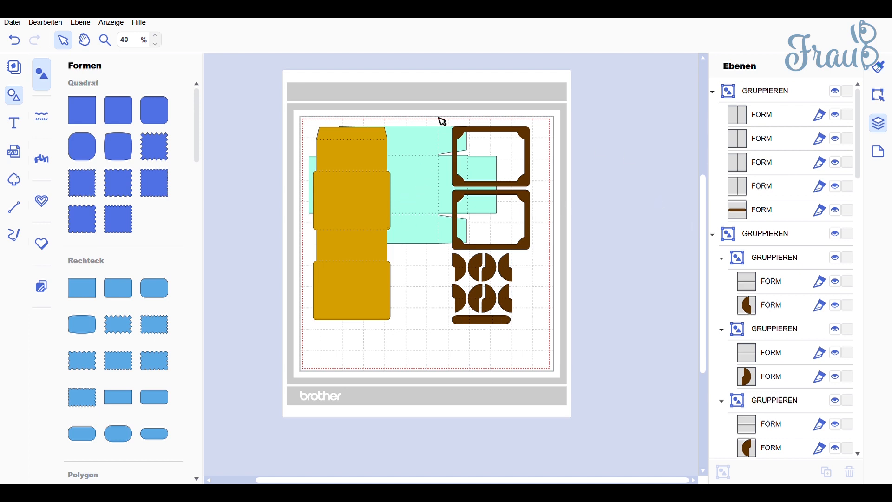
click(438, 137)
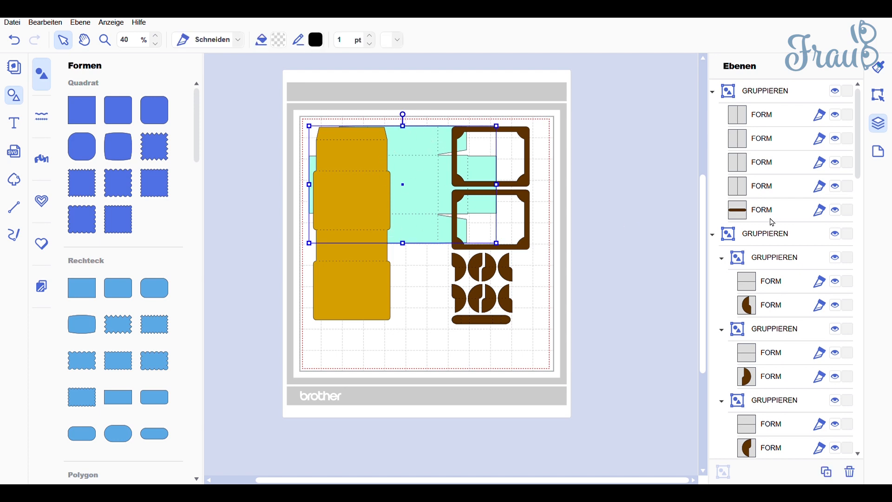
scroll(773, 222, down, 6)
scroll(781, 268, down, 5)
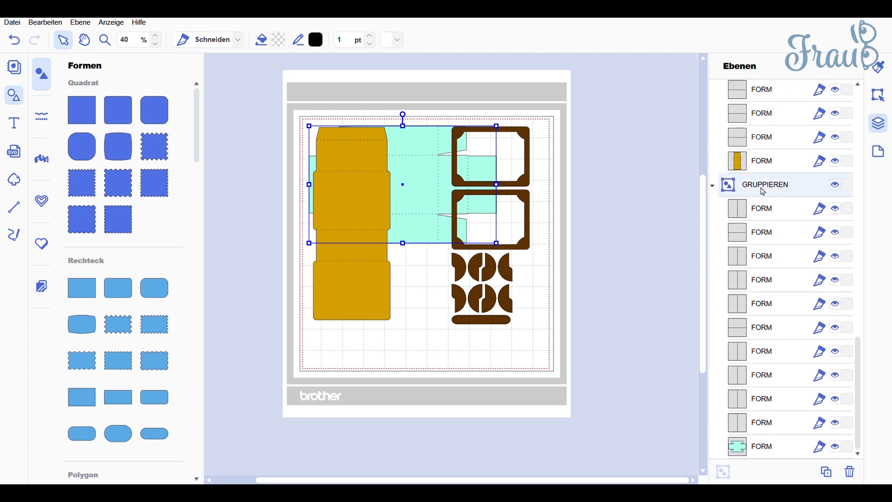
double_click(765, 186)
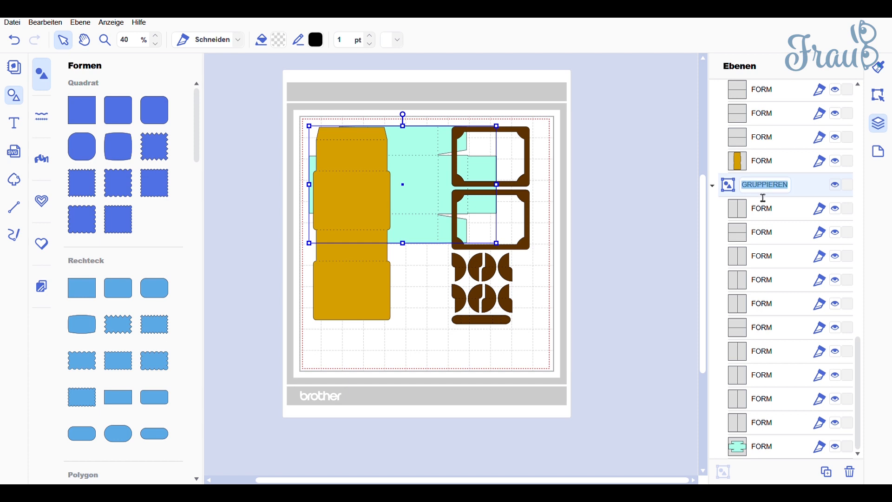
text(Weiss)
key(Return)
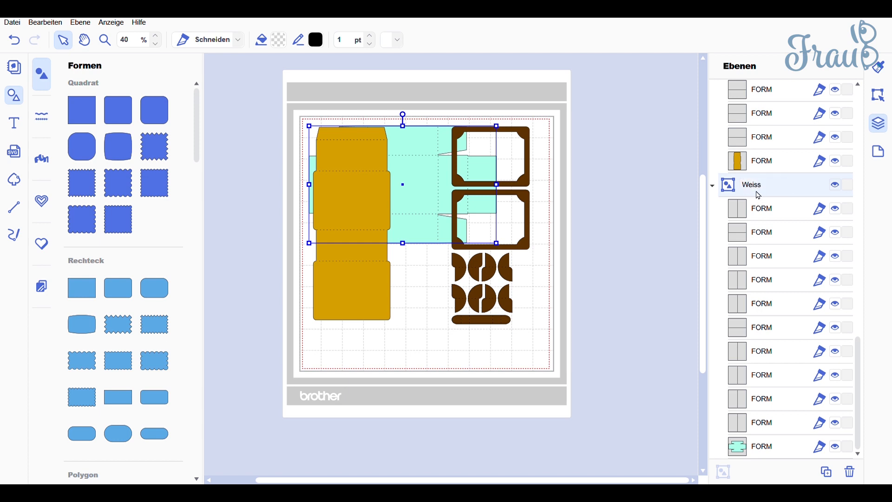
click(714, 187)
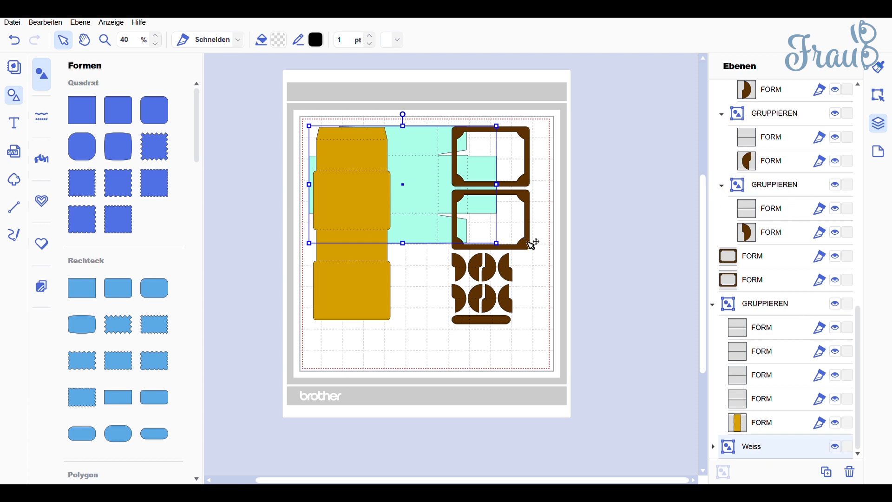
Rename the layer group of the ochre box template to "Designpapier" and collapse it.
click(368, 301)
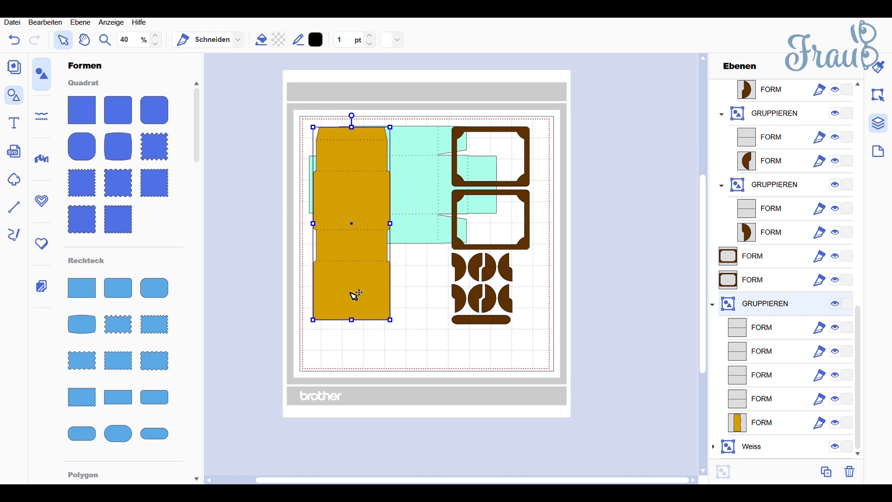
double_click(781, 308)
text(Design)
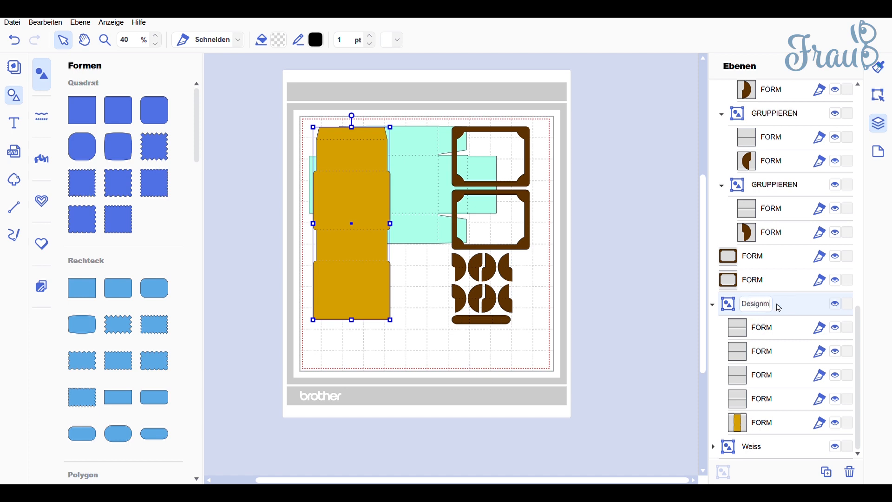
text(papier)
key(Return)
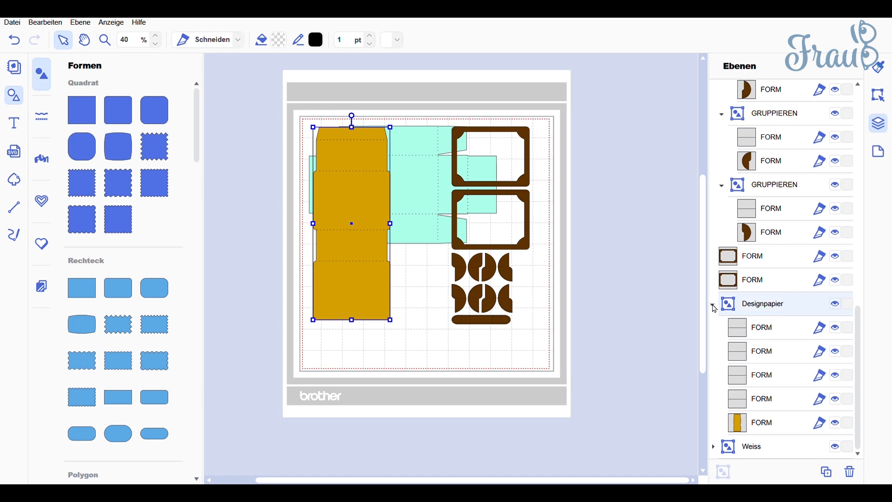
click(715, 308)
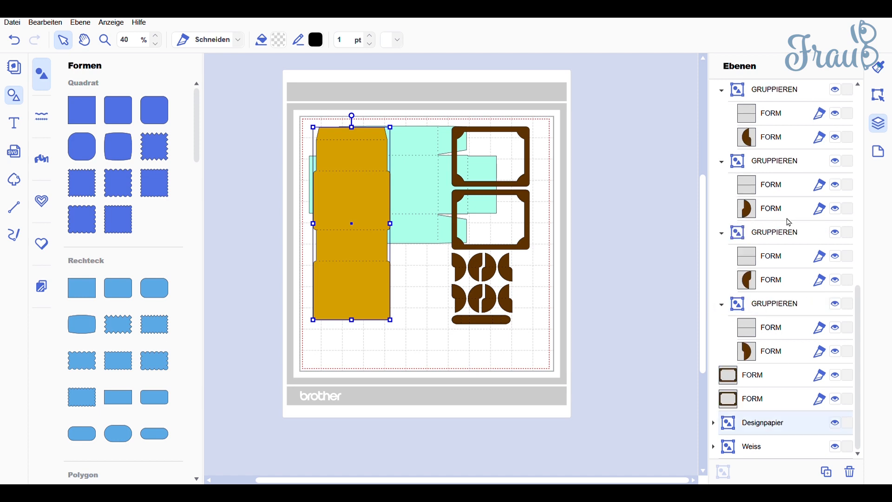
Collapse the two layer groups that hold the brown handle strip and the brown corner pieces.
scroll(776, 264, up, 1)
scroll(776, 263, up, 5)
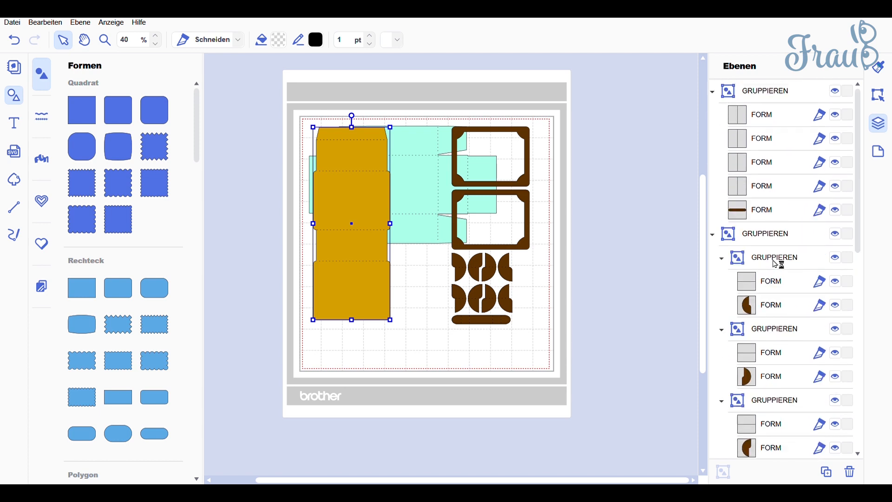
click(774, 91)
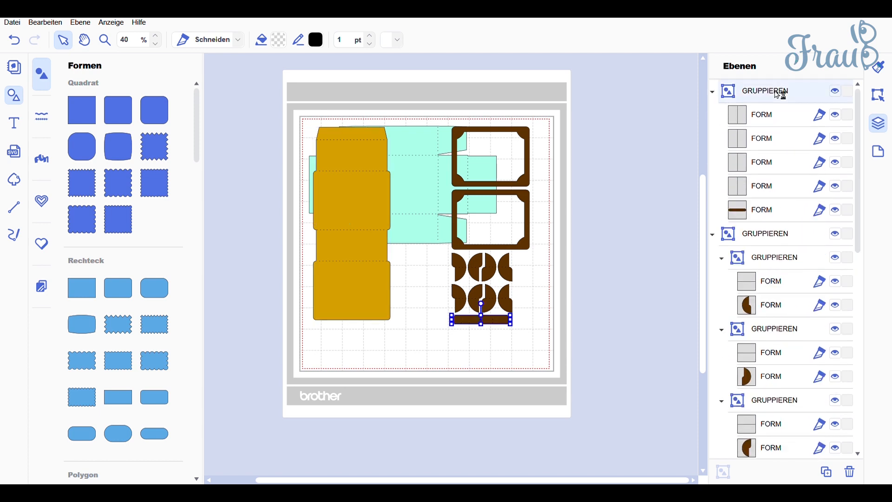
click(629, 178)
drag(579, 334, 504, 168)
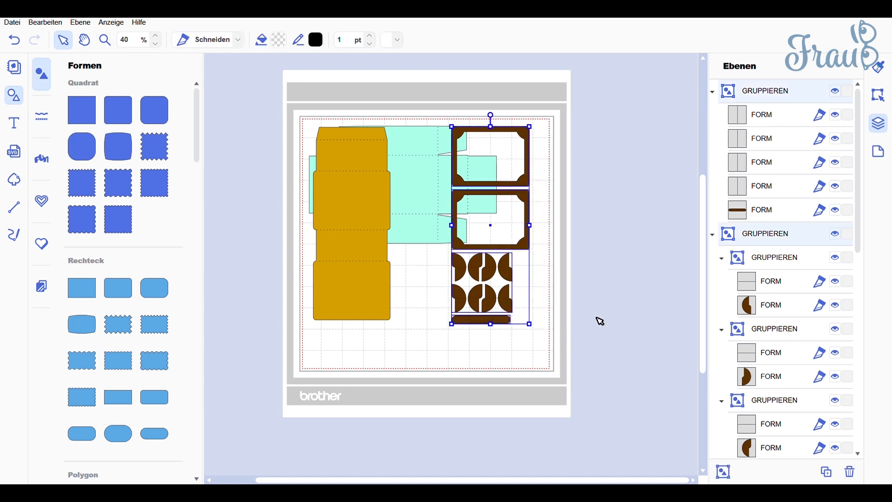
click(712, 93)
click(715, 115)
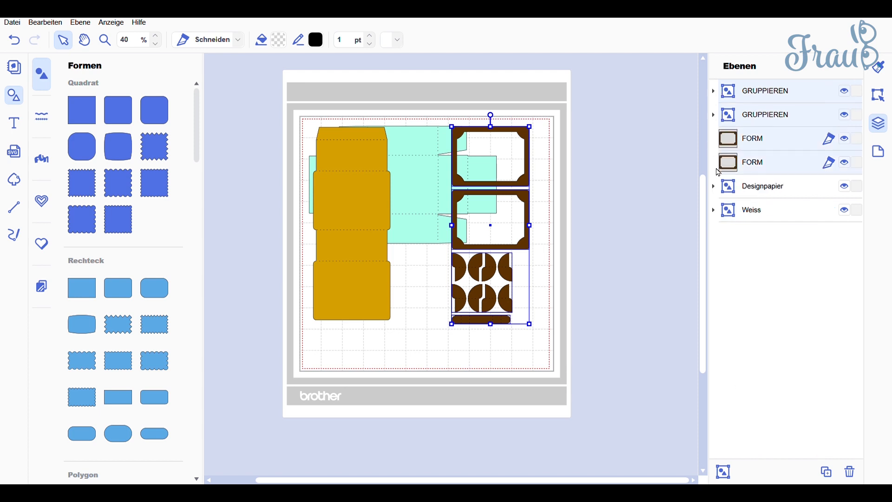
click(661, 255)
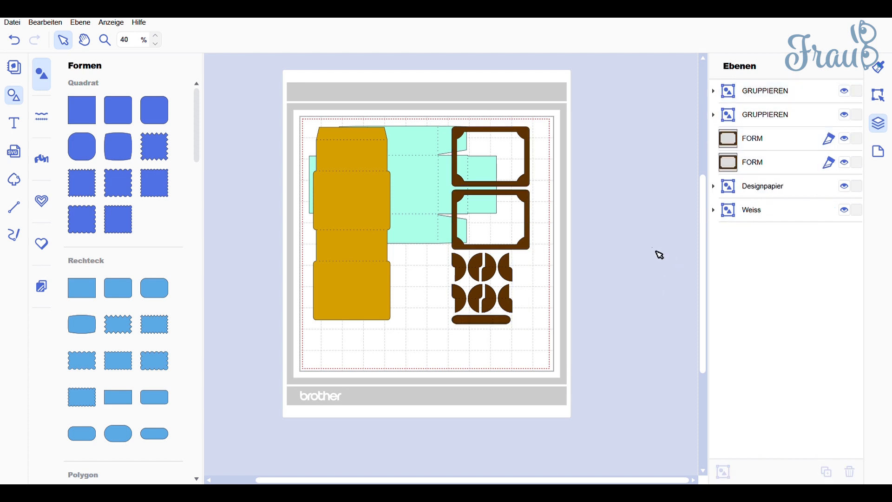
Group the two brown frames with the two brown part groups, name the new group "Beige" and collapse it.
click(794, 167)
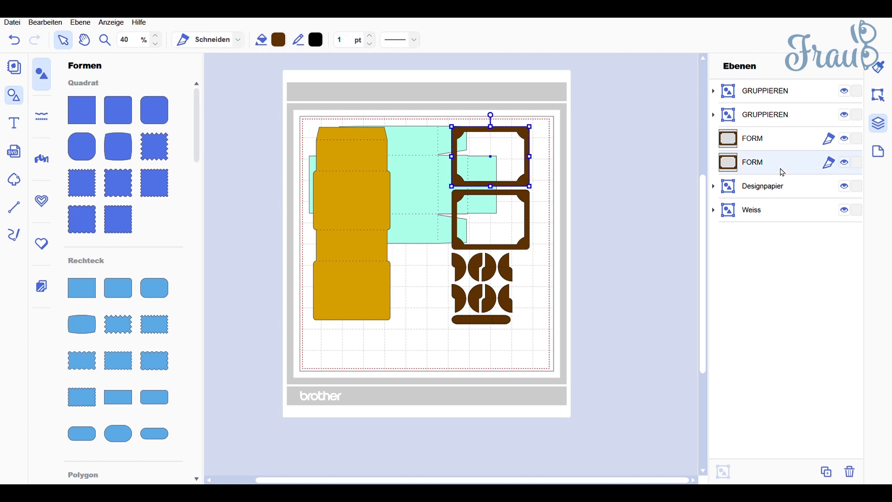
shift+click(773, 96)
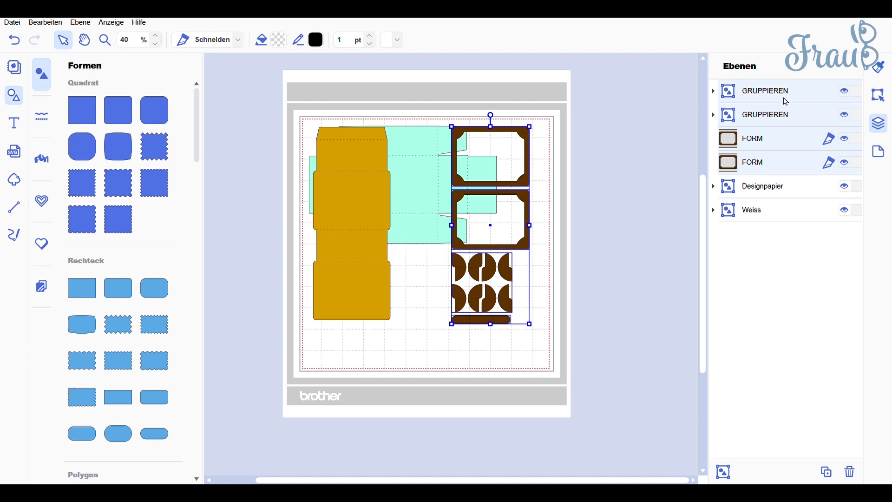
key(ctrl+g)
double_click(767, 98)
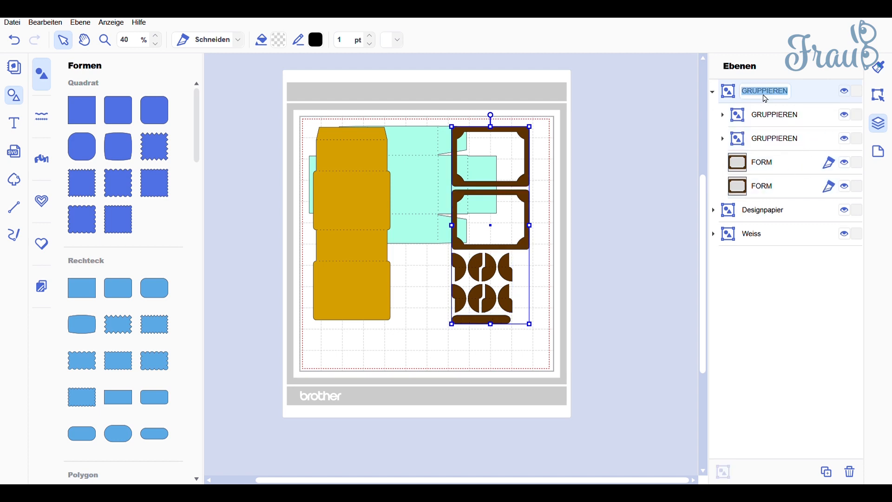
text(Beige)
key(Return)
click(713, 92)
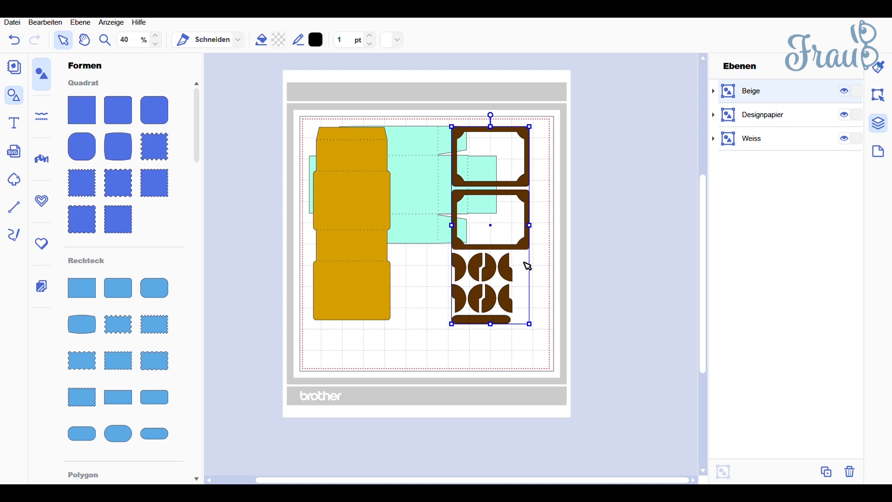
click(595, 209)
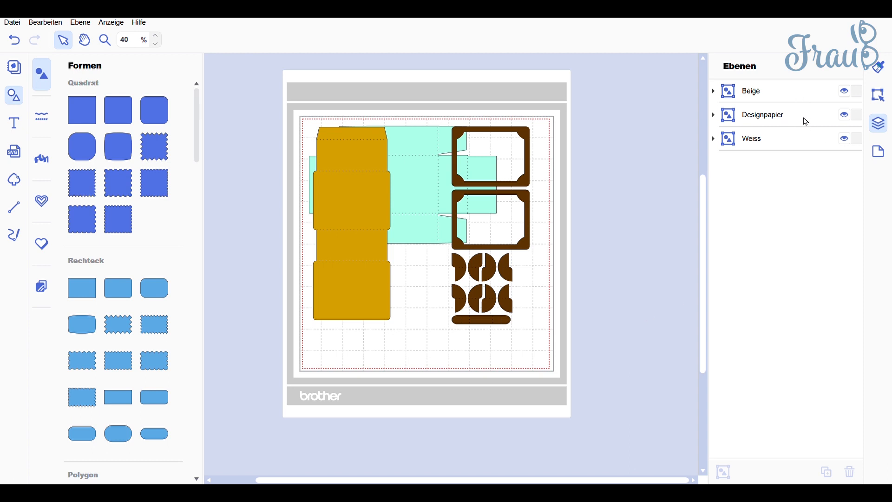
Lock Designpapier and Beige, and rotate Weiss 90° clockwise and move it into the mat's upper-left corner.
click(857, 115)
click(858, 91)
click(777, 140)
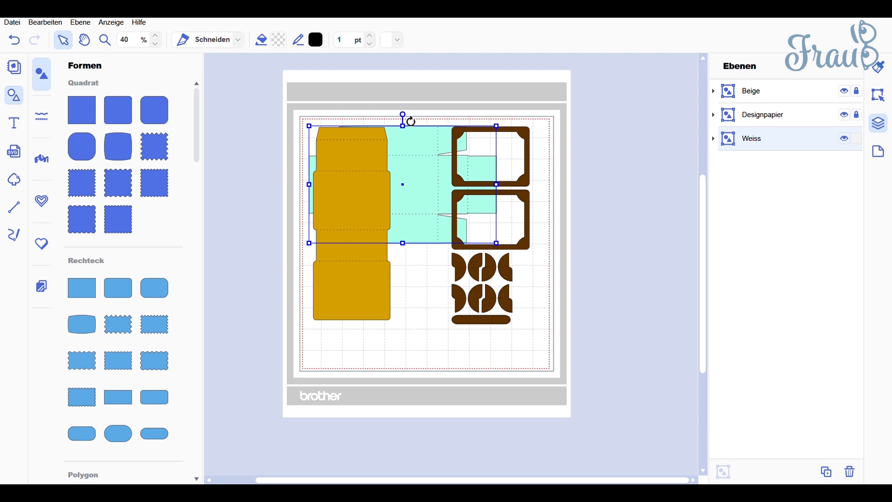
drag(411, 121, 458, 198)
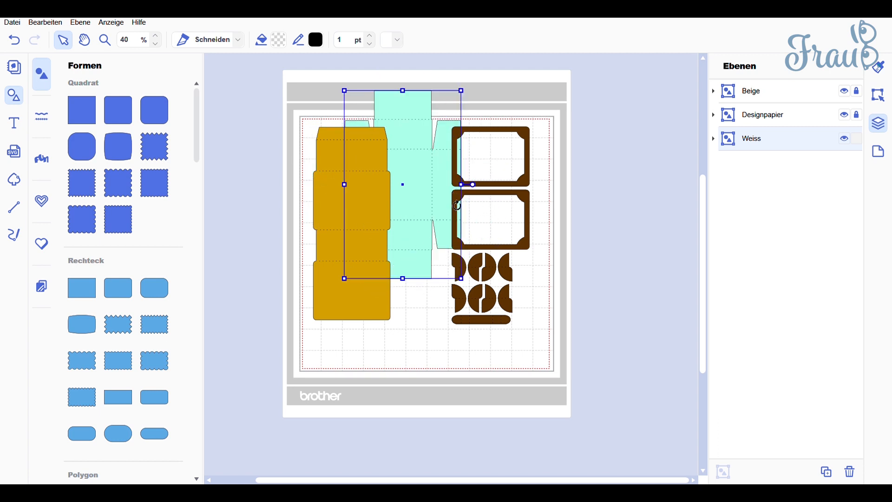
drag(428, 139, 392, 173)
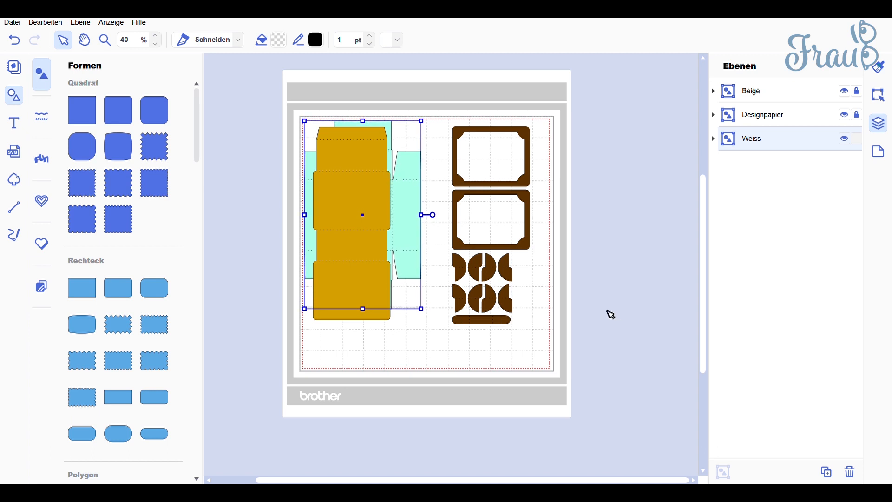
click(803, 119)
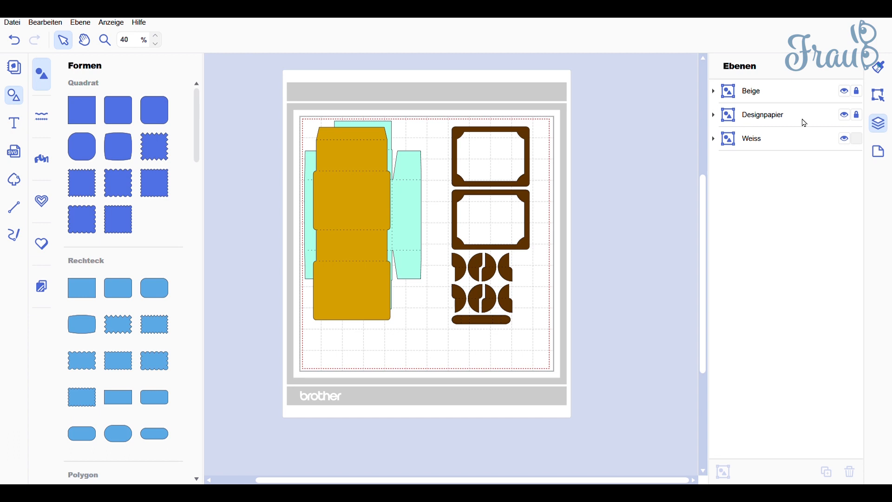
Lock Weiss, unlock Designpapier and Beige, and move the Beige group into the mat's upper-left corner.
click(861, 140)
click(858, 115)
click(859, 91)
click(774, 93)
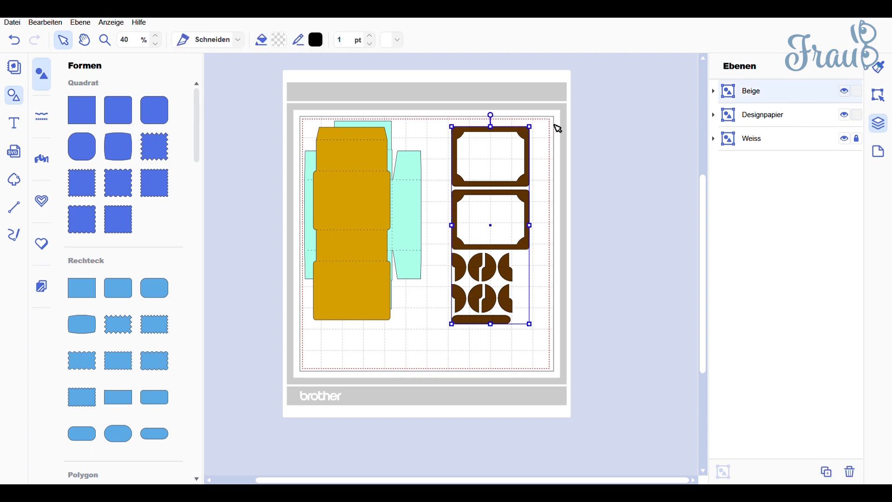
drag(532, 141, 381, 133)
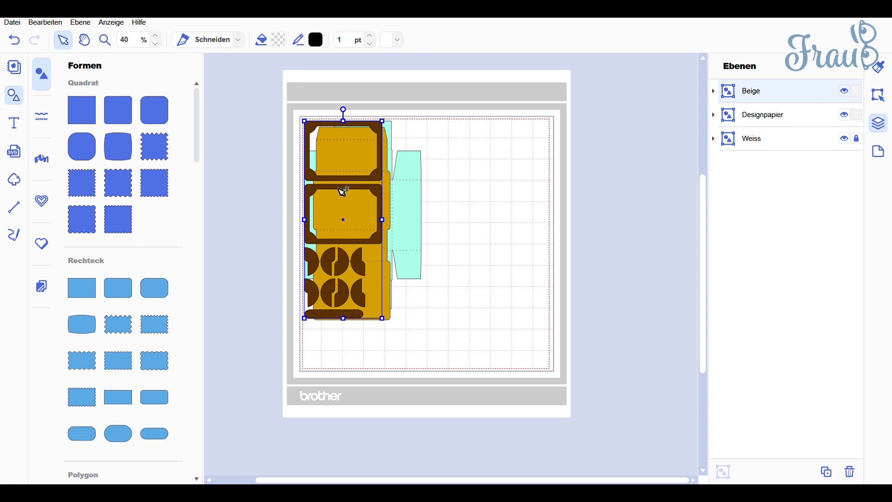
click(263, 147)
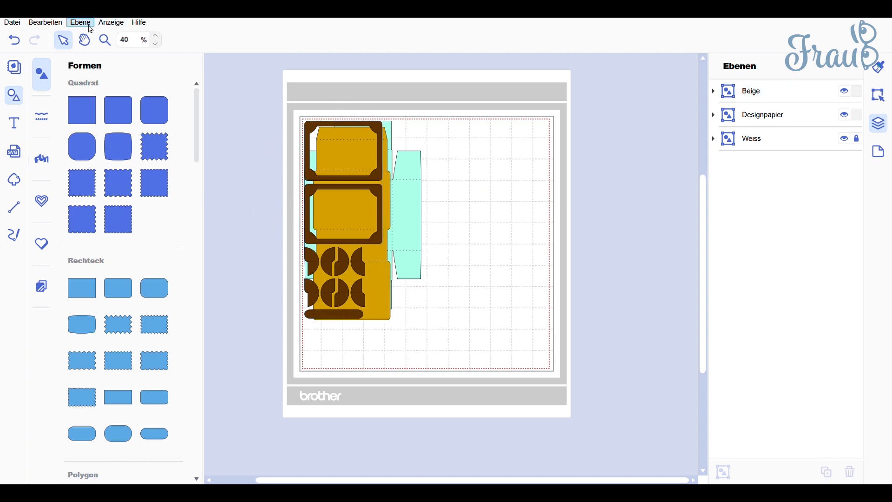
Display the rulers along the edges of the work area.
click(112, 23)
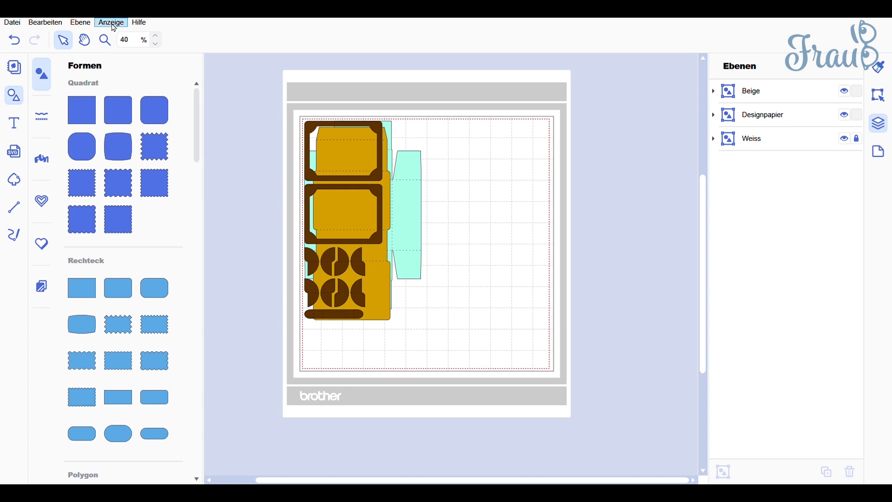
click(120, 121)
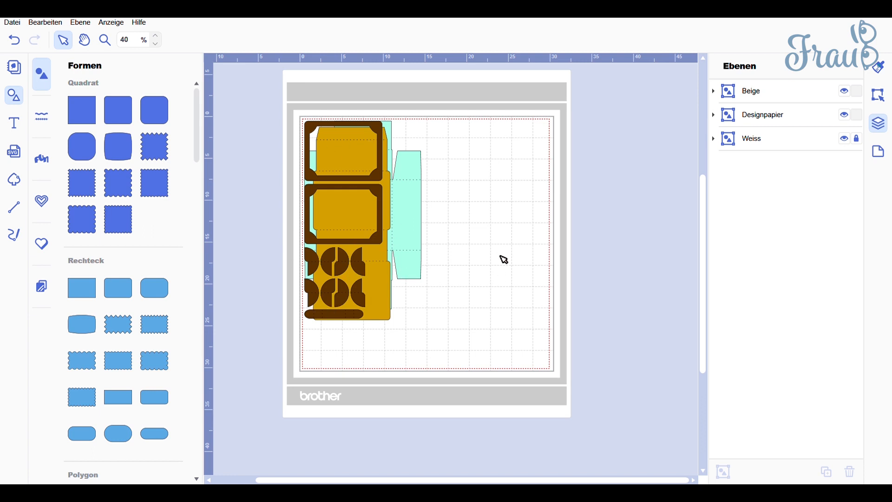
Hide Weiss, Designpapier and Beige, isolating first Designpapier and then Beige on the mat along the way.
click(802, 95)
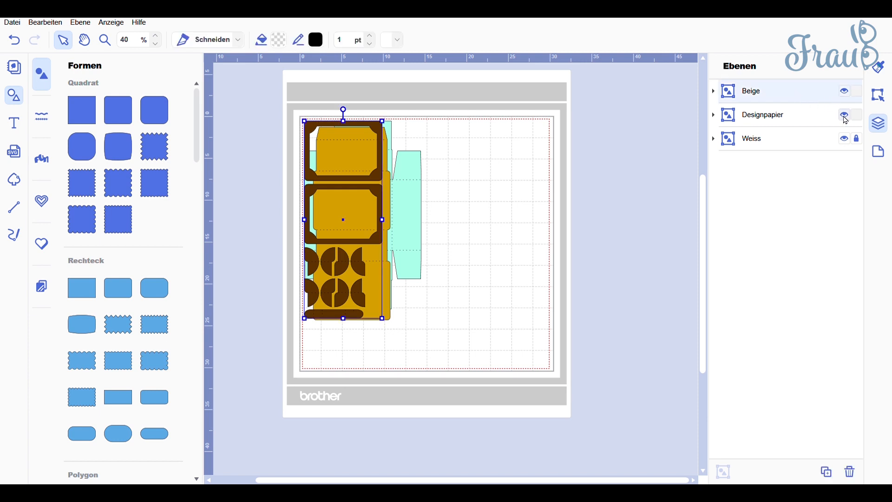
click(846, 138)
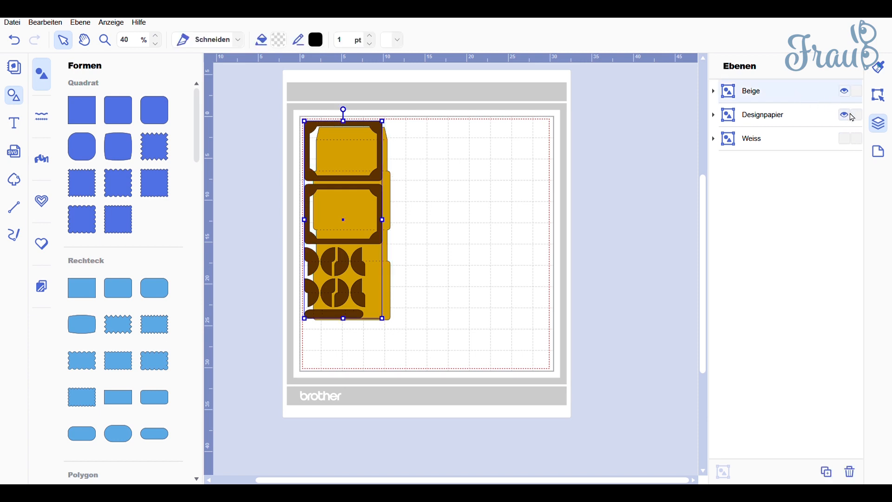
click(844, 91)
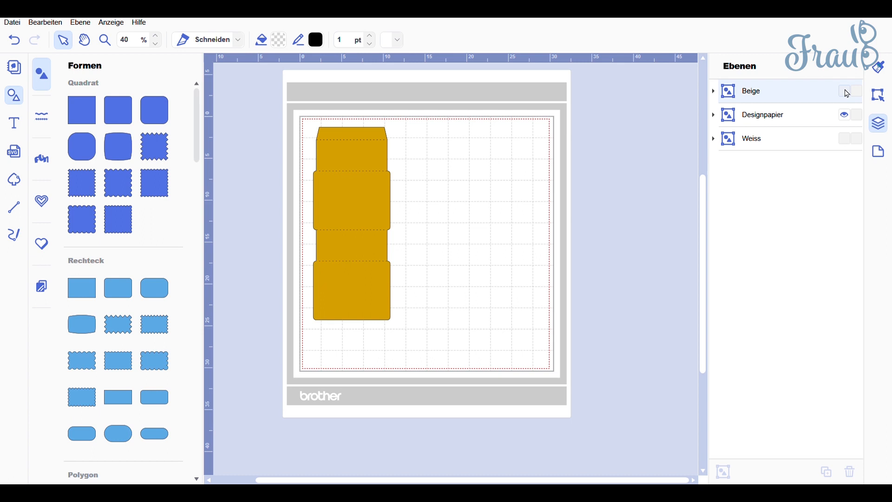
click(847, 115)
click(847, 92)
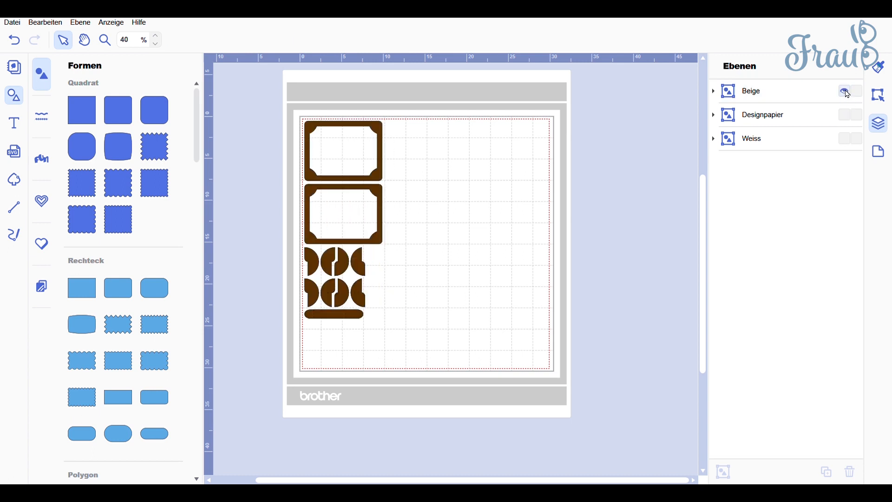
click(848, 92)
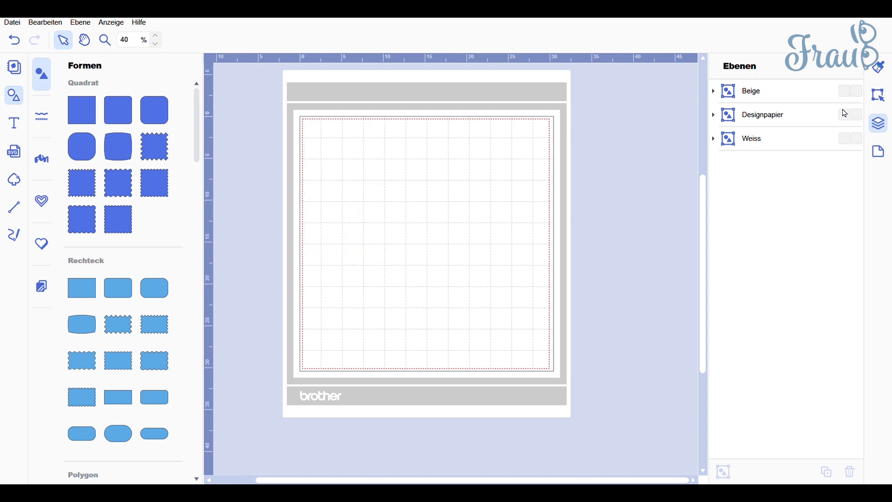
Show Designpapier, move it into the mat's upper-left corner inside the cutting boundary, and hide it again.
click(846, 115)
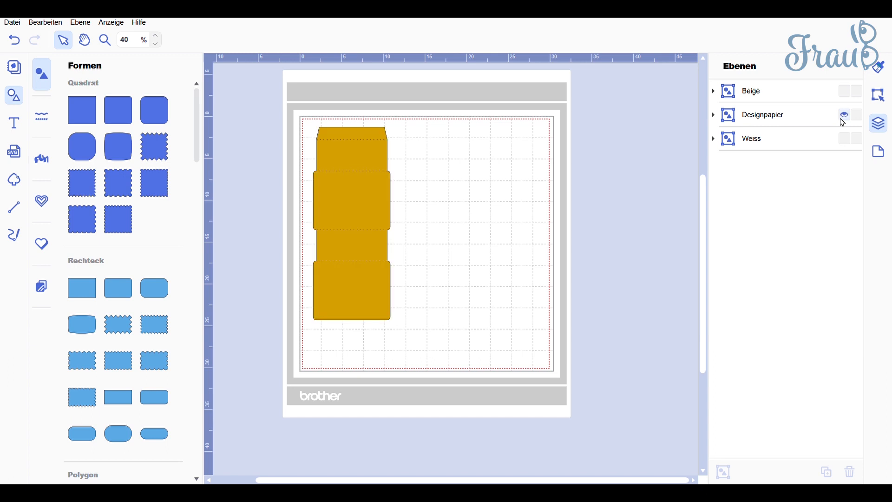
drag(344, 217, 337, 211)
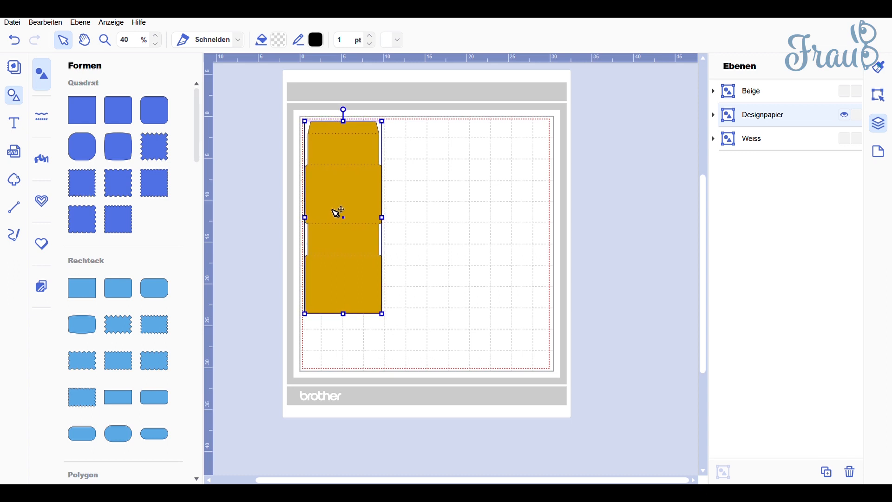
click(639, 188)
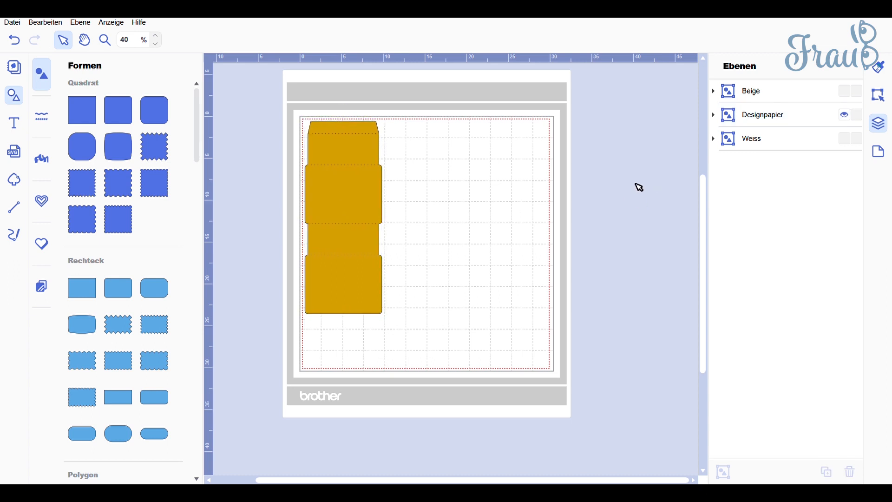
click(849, 116)
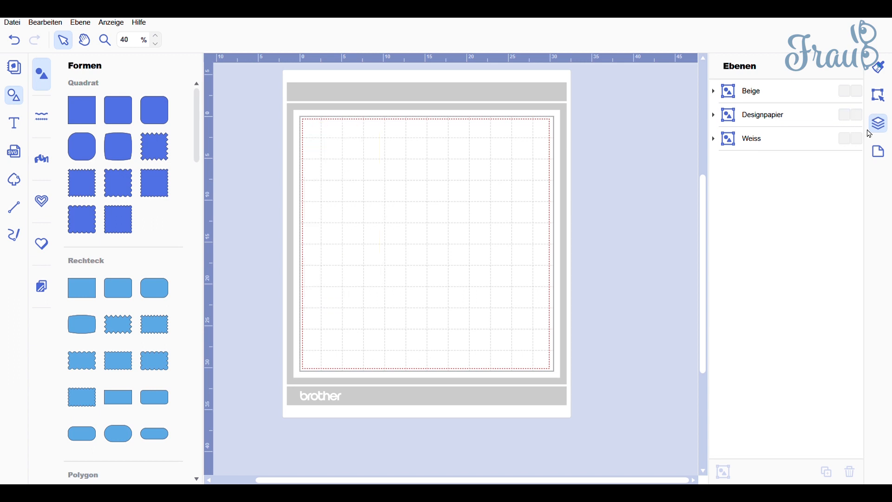
Isolate Beige and then Designpapier on the mat with the other groups locked, leaving both hidden and locked.
click(846, 93)
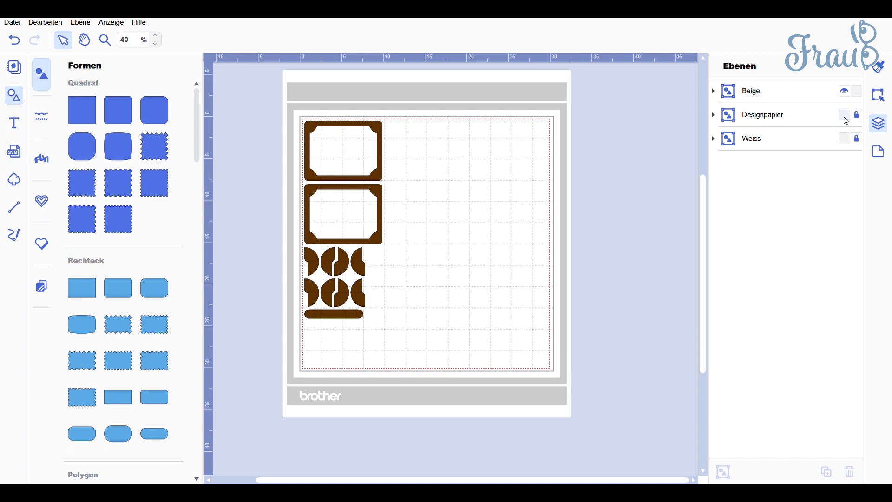
click(848, 94)
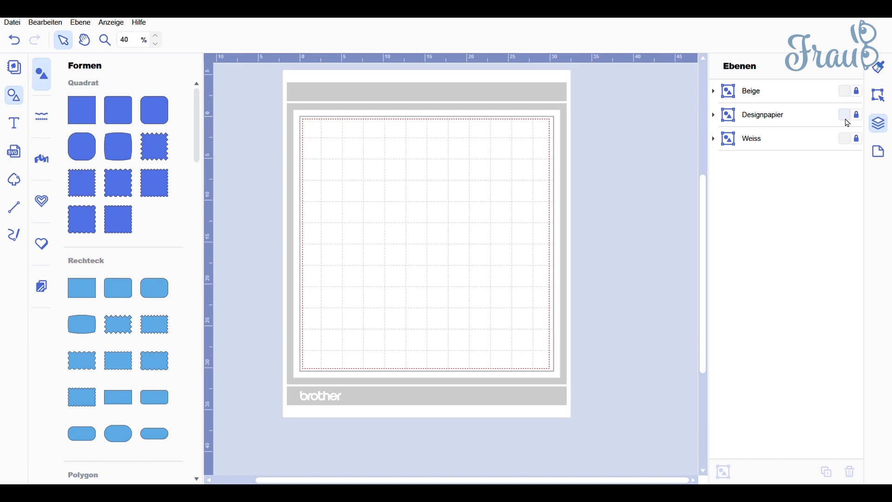
click(846, 116)
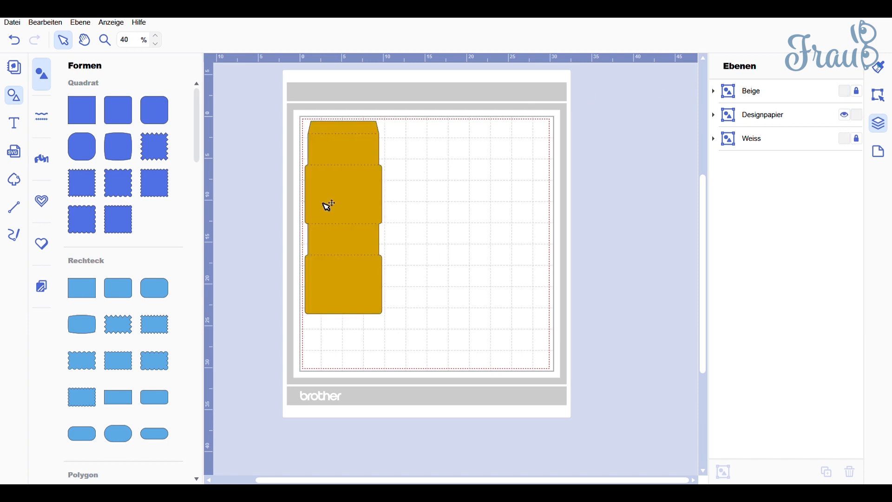
click(847, 116)
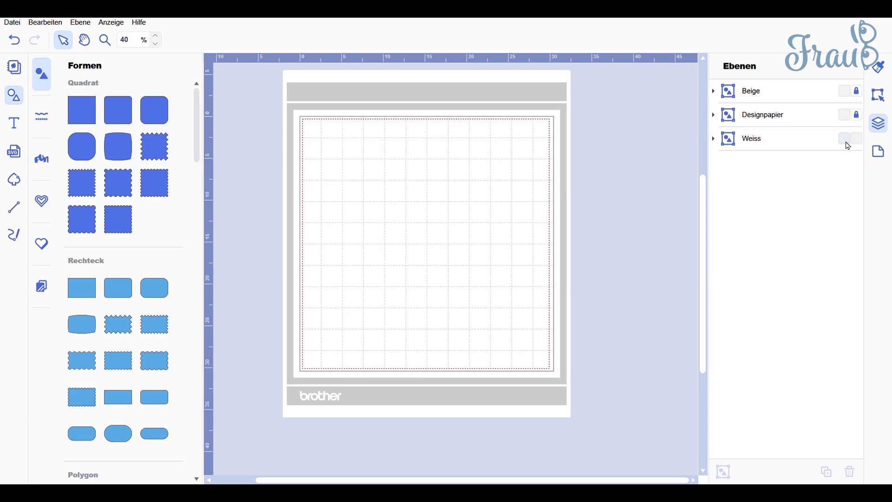
Show only the unlocked Weiss group on the mat and bring up the commands for exporting or transferring the FCM file.
click(848, 139)
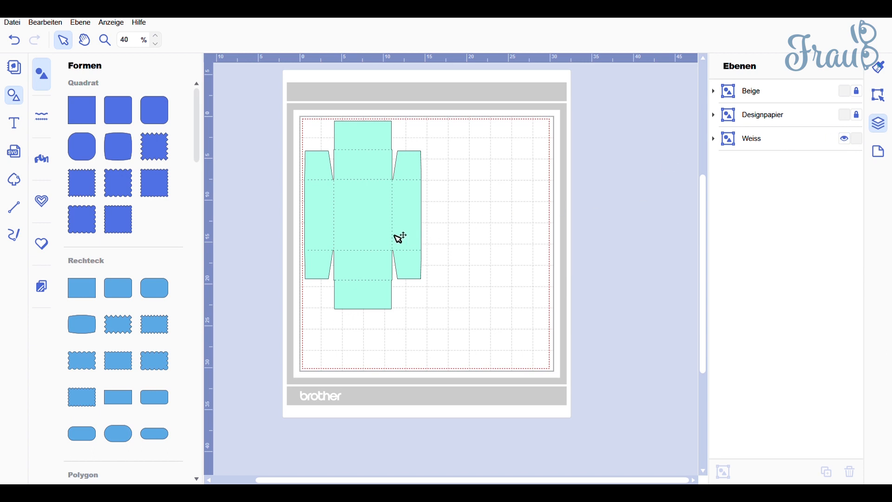
click(13, 22)
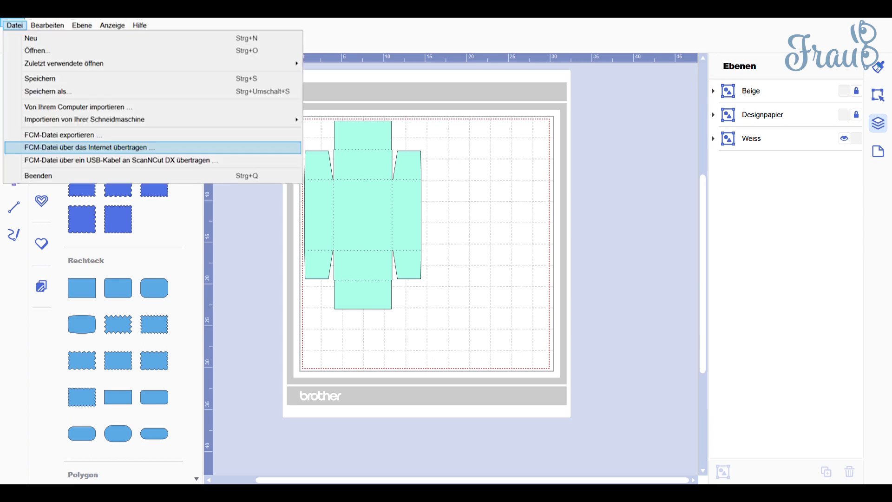